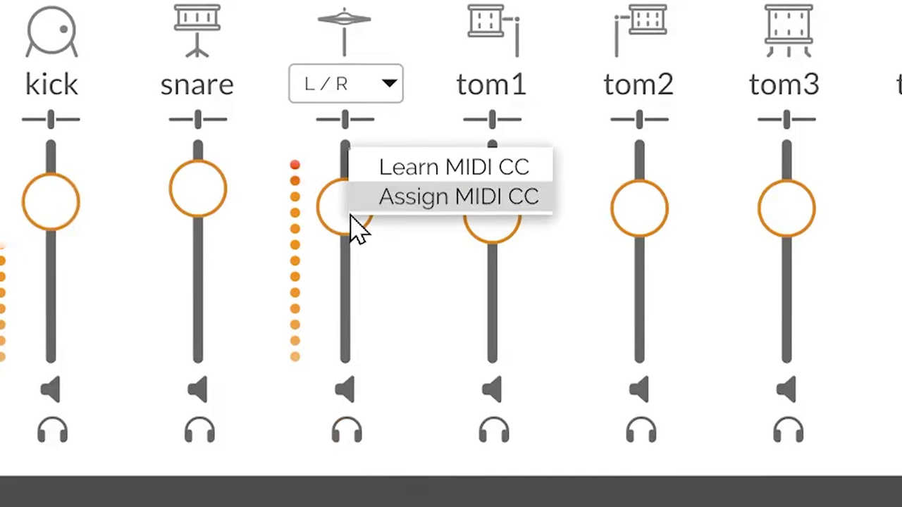
# Step: Link the hats fader to CC#7, remove that link, then raise perc sub to 0.79 and drums sub to 0.52
pyautogui.click(423, 169)
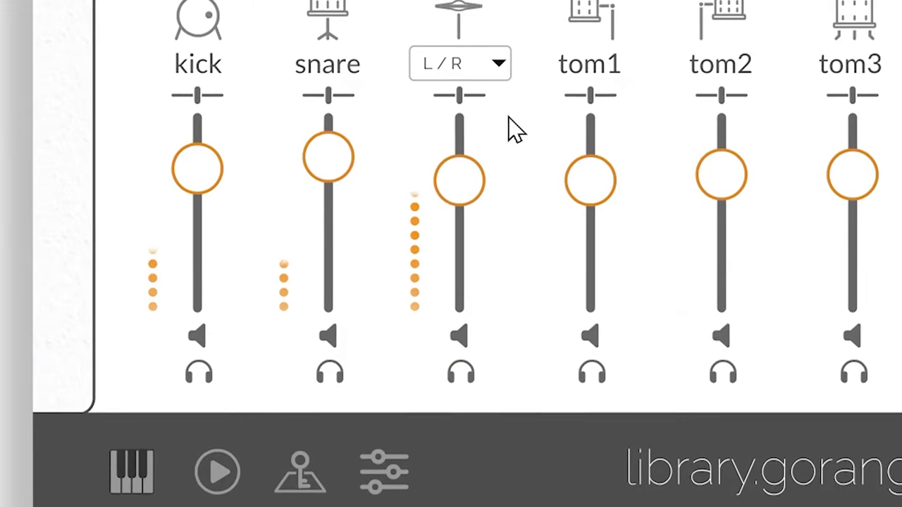
pyautogui.rightClick(468, 180)
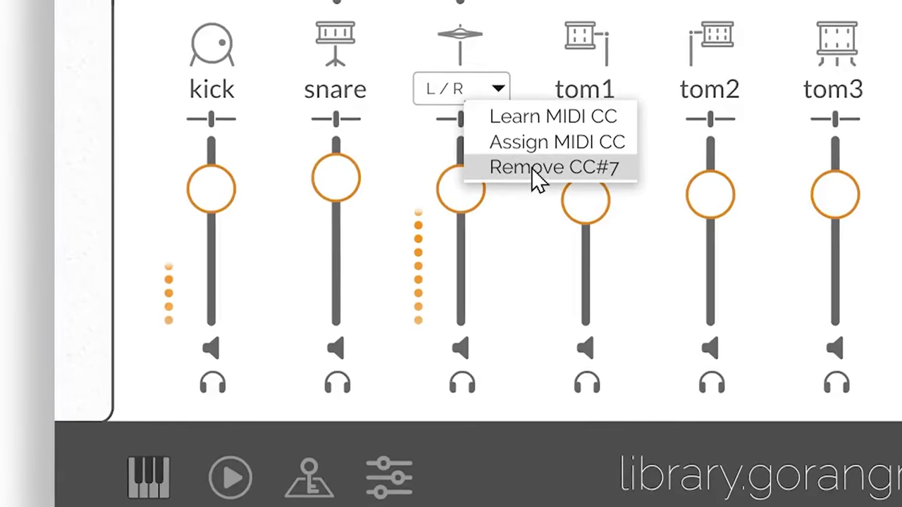
pyautogui.click(534, 169)
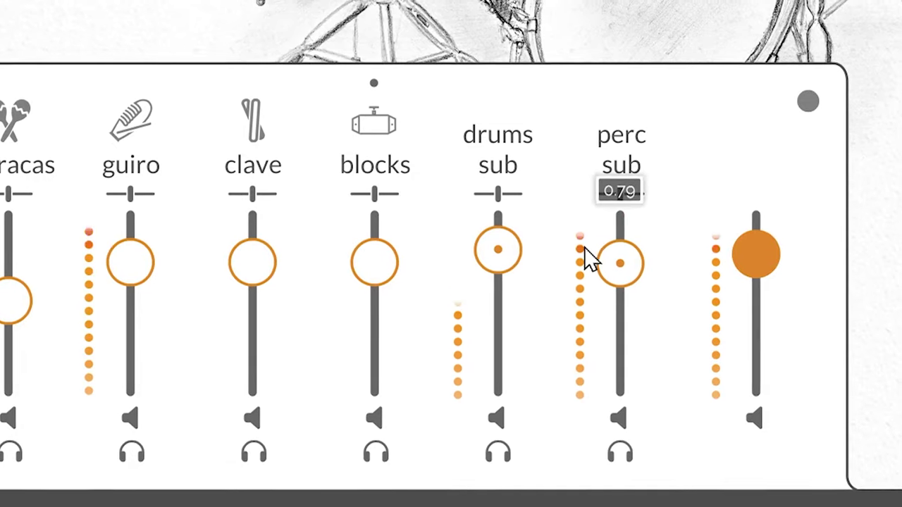
pyautogui.moveTo(527, 251); pyautogui.dragTo(553, 249)
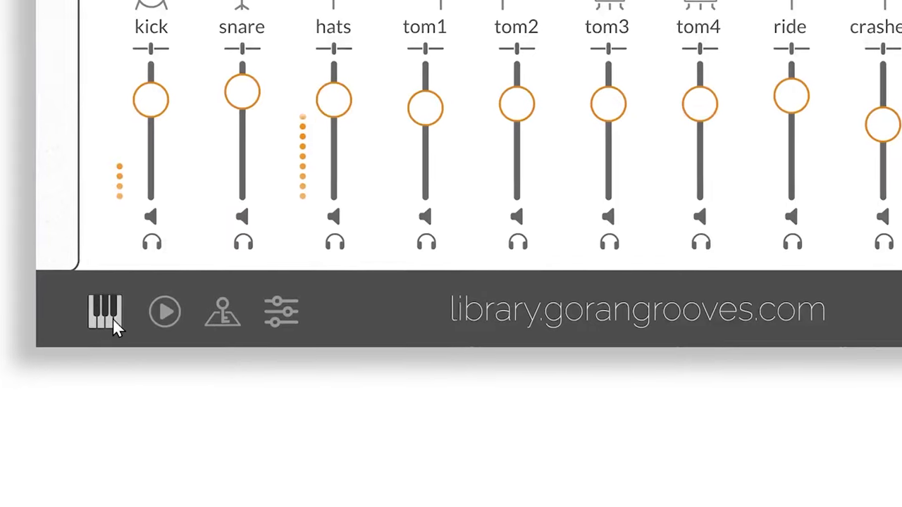
# Step: Show the on-screen keyboard and drop its playing velocity to 70
pyautogui.click(113, 319)
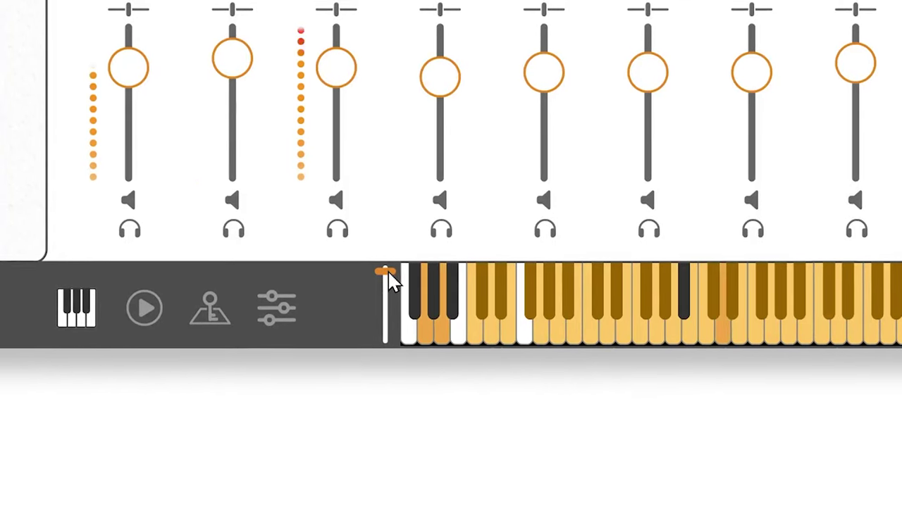
pyautogui.moveTo(389, 281); pyautogui.dragTo(386, 314)
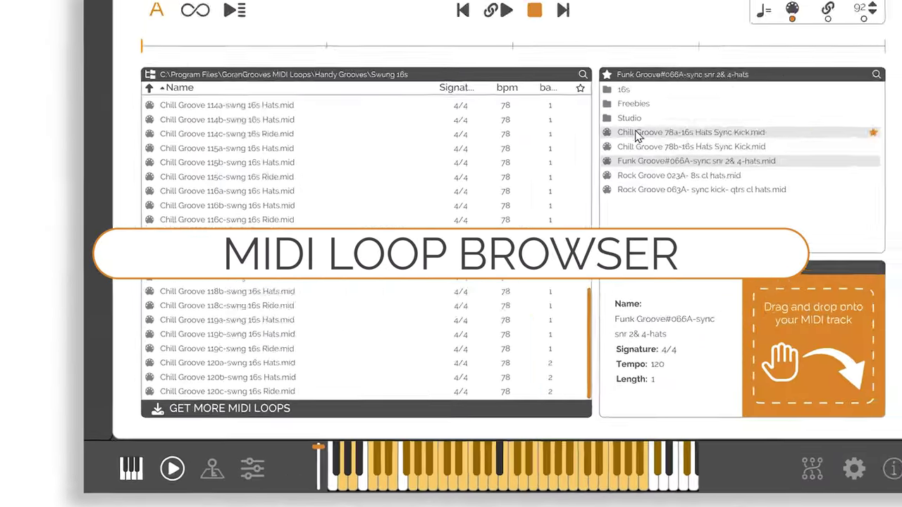
# Step: Audition the Chill Groove 78a, Chill Groove 78b and Funk Groove#066A loops
pyautogui.click(553, 190)
pyautogui.click(556, 202)
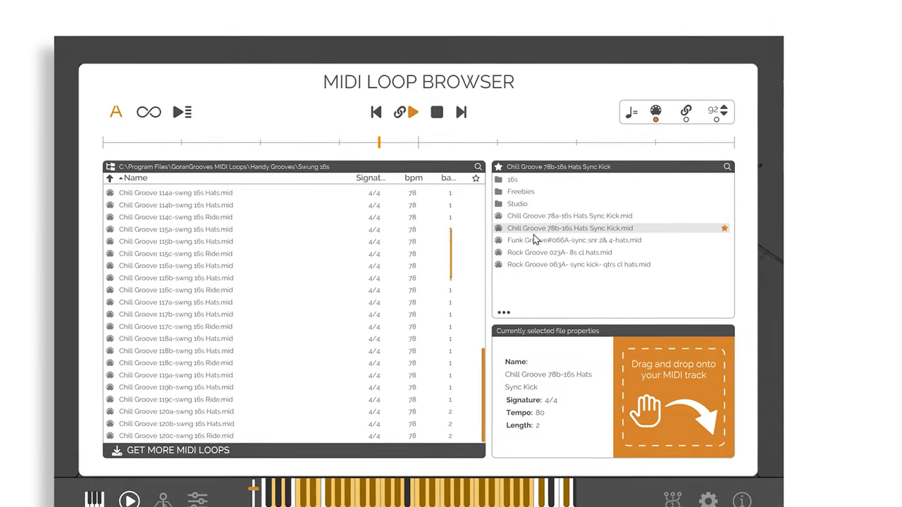
pyautogui.click(533, 240)
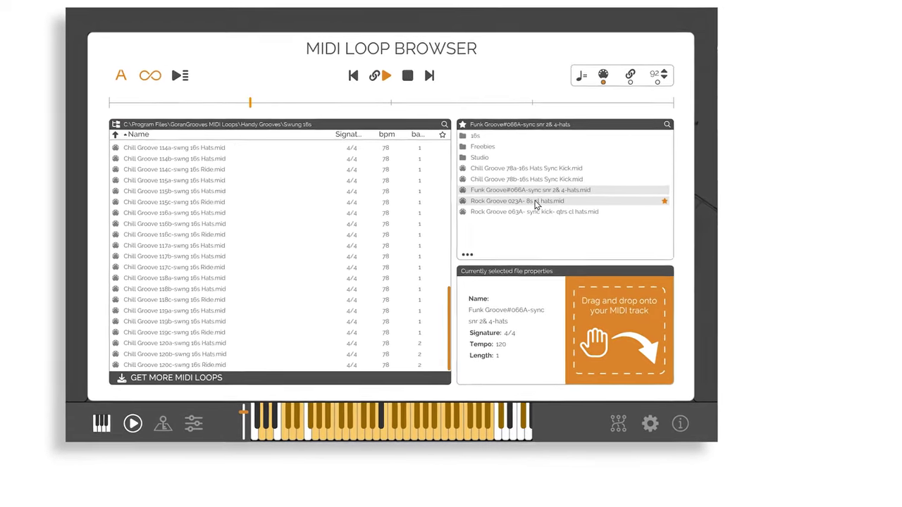
# Step: Drag Rock Groove 023A onto the MIDI track and close the loop browser
pyautogui.click(578, 215)
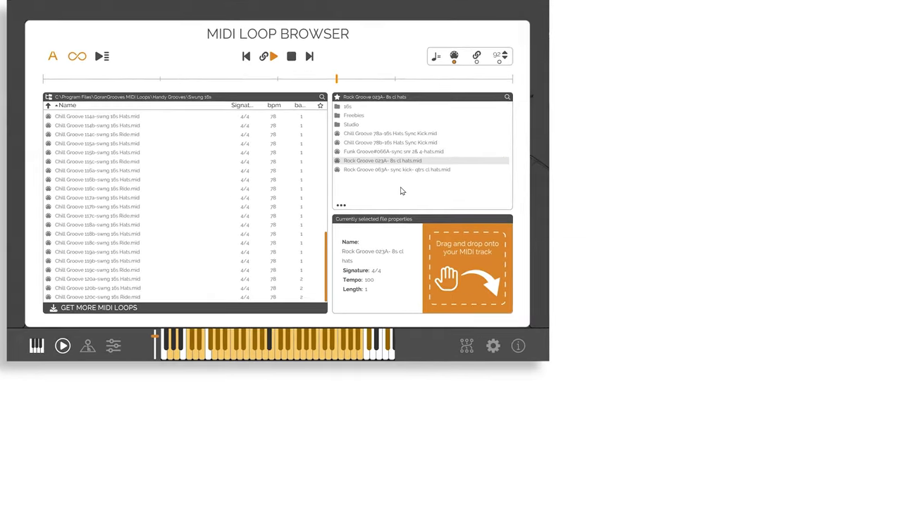
pyautogui.moveTo(422, 169); pyautogui.dragTo(591, 134)
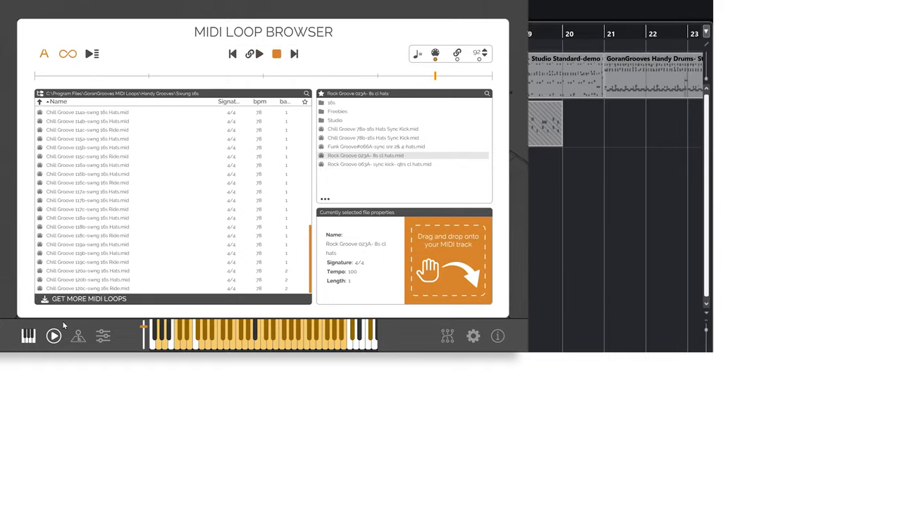
pyautogui.click(28, 336)
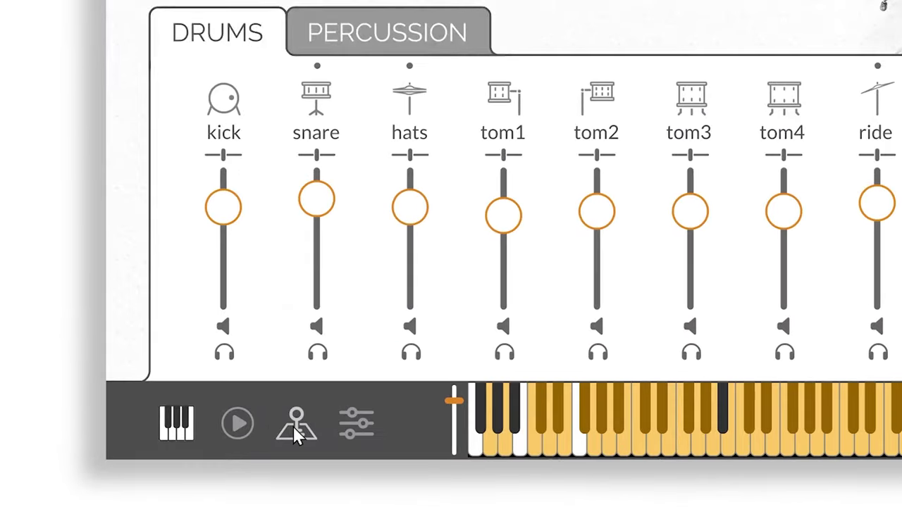
# Step: On the key mapping page, audition Snare and assign it to extra trigger key #000: C-2
pyautogui.click(78, 336)
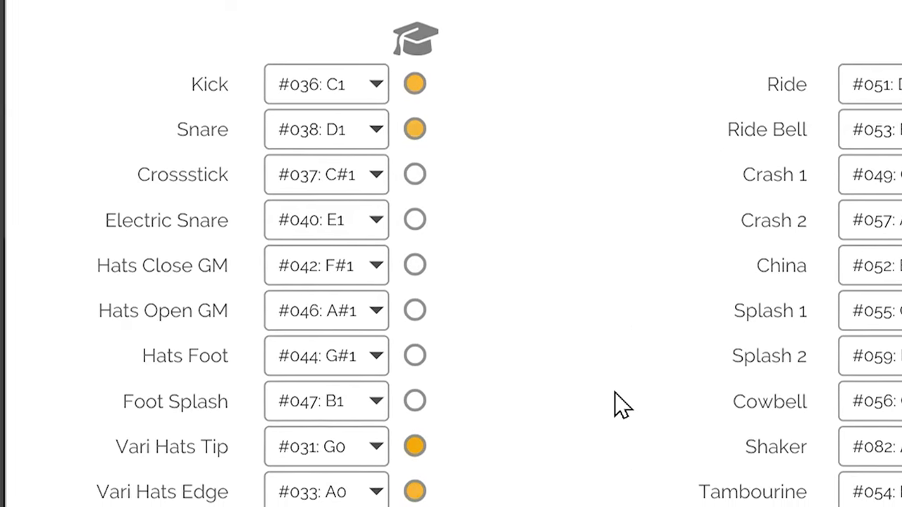
pyautogui.click(233, 130)
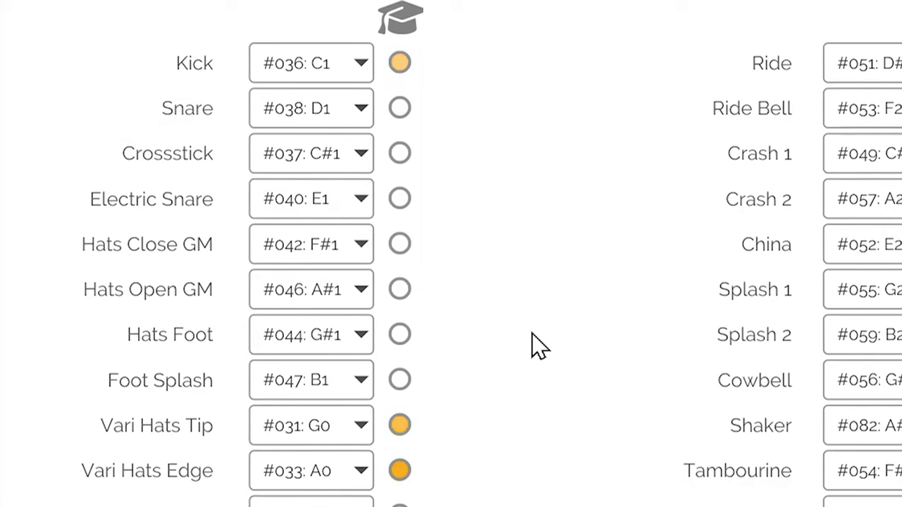
pyautogui.scroll(-10, 540, 362)
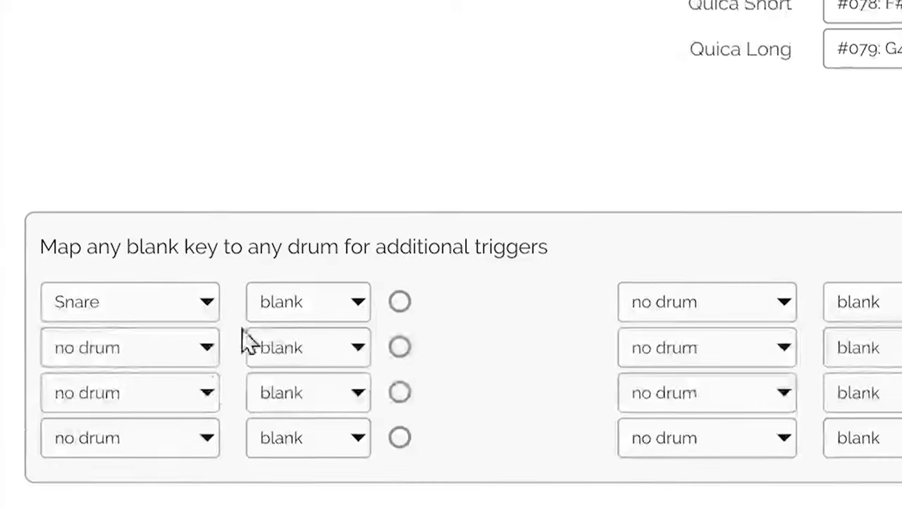
pyautogui.click(164, 304)
pyautogui.click(170, 294)
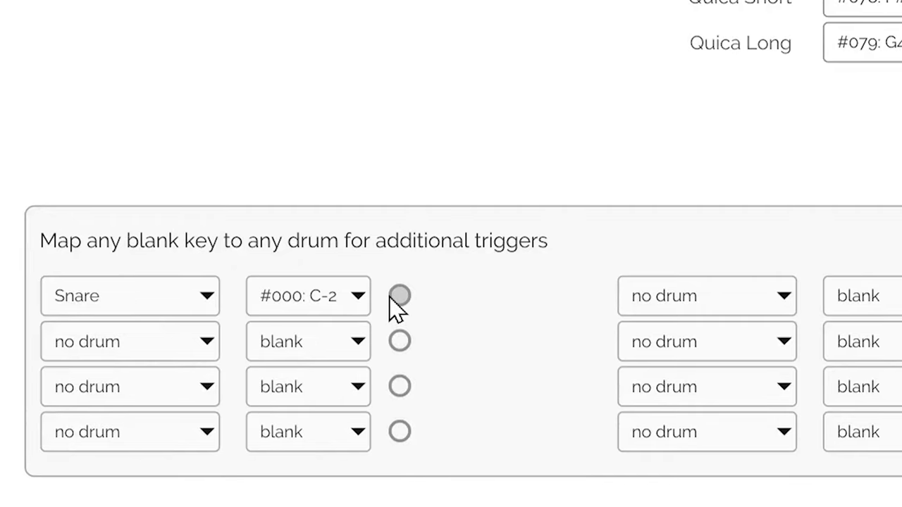
# Step: Switch to per-drum pitch tuning and raise the Snare tuning knob to 4
pyautogui.scroll(10, 527, 227)
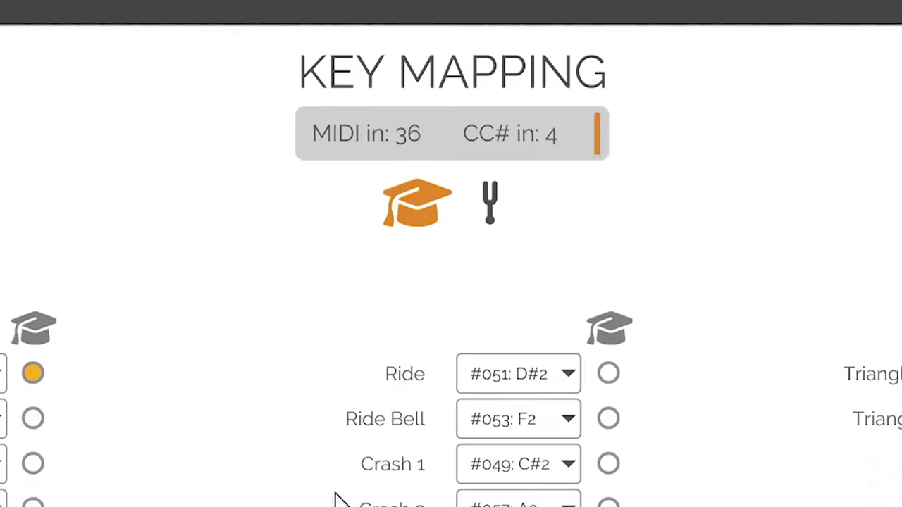
pyautogui.click(490, 204)
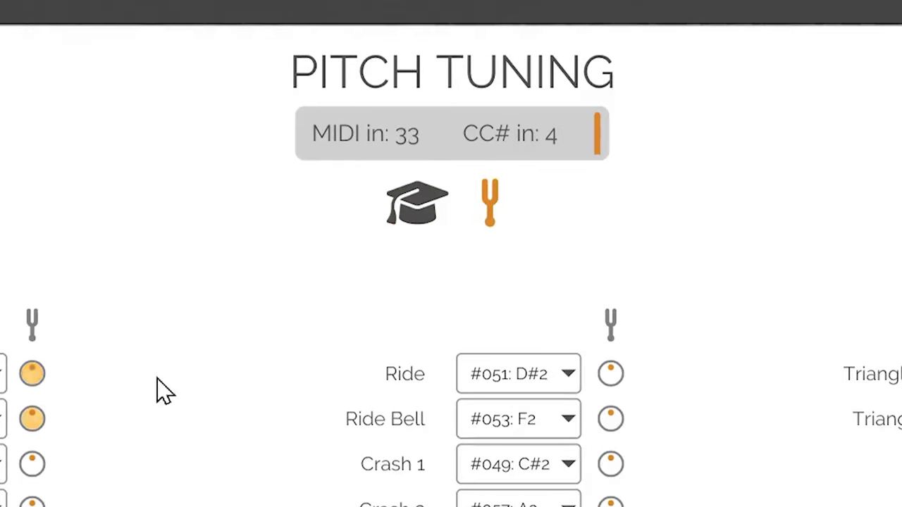
pyautogui.moveTo(31, 418); pyautogui.dragTo(32, 398)
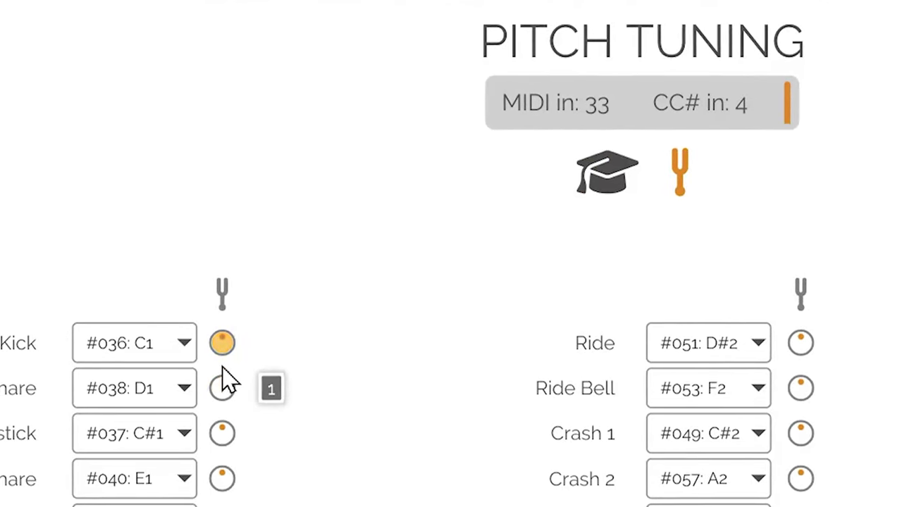
pyautogui.moveTo(223, 367); pyautogui.dragTo(258, 396)
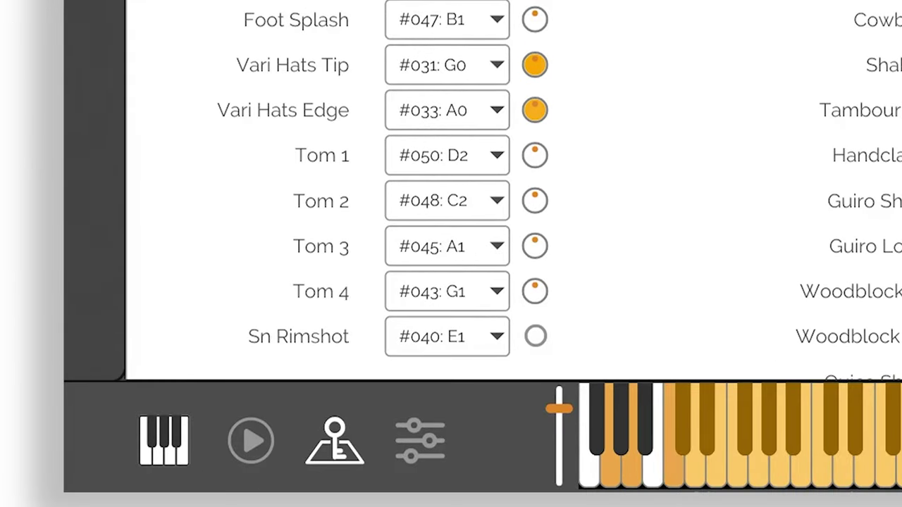
# Step: Save the current setup as a user preset named 'New Preset'
pyautogui.click(413, 446)
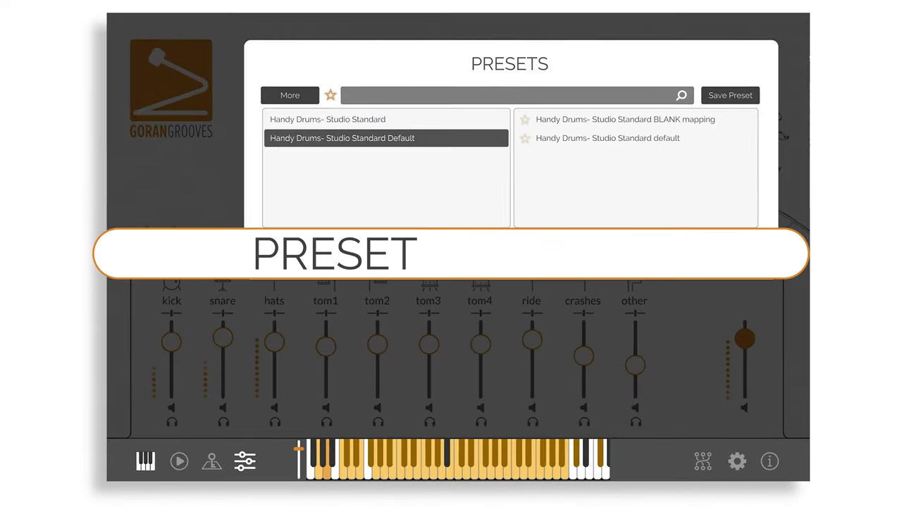
pyautogui.click(730, 95)
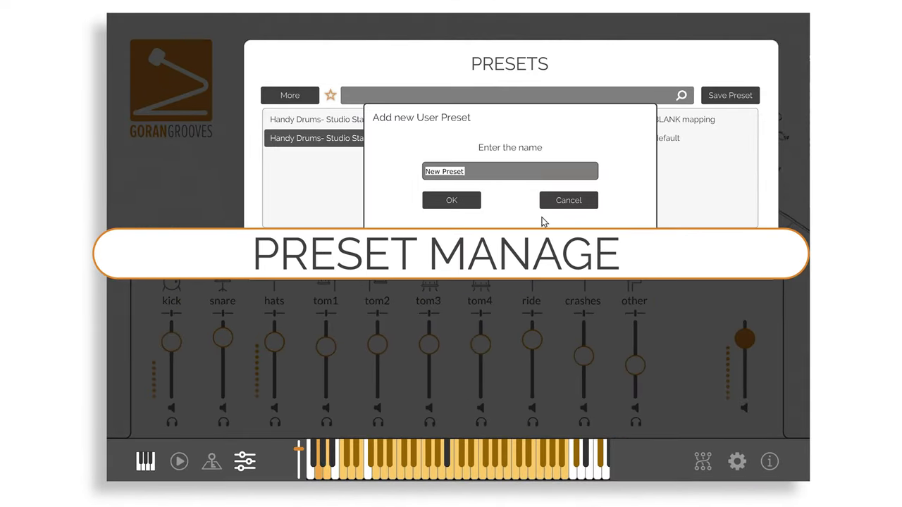
pyautogui.click(451, 201)
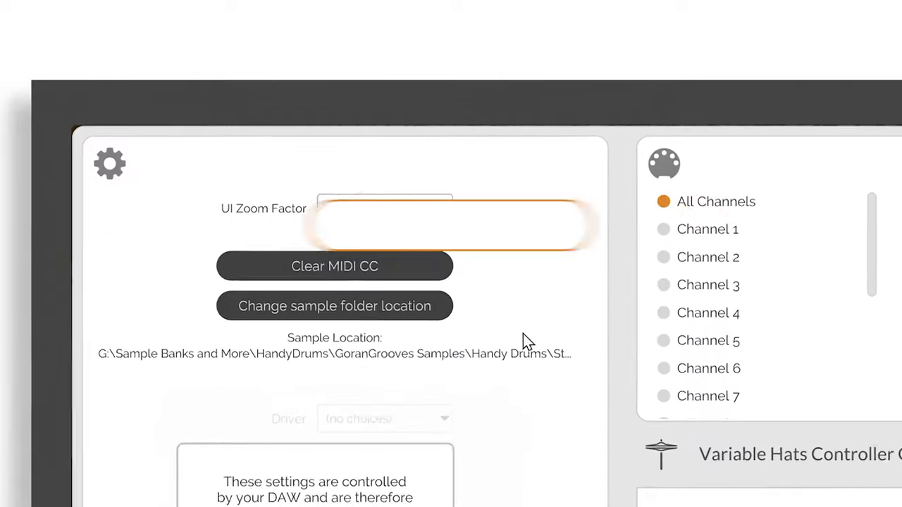
pyautogui.click(445, 211)
pyautogui.click(447, 213)
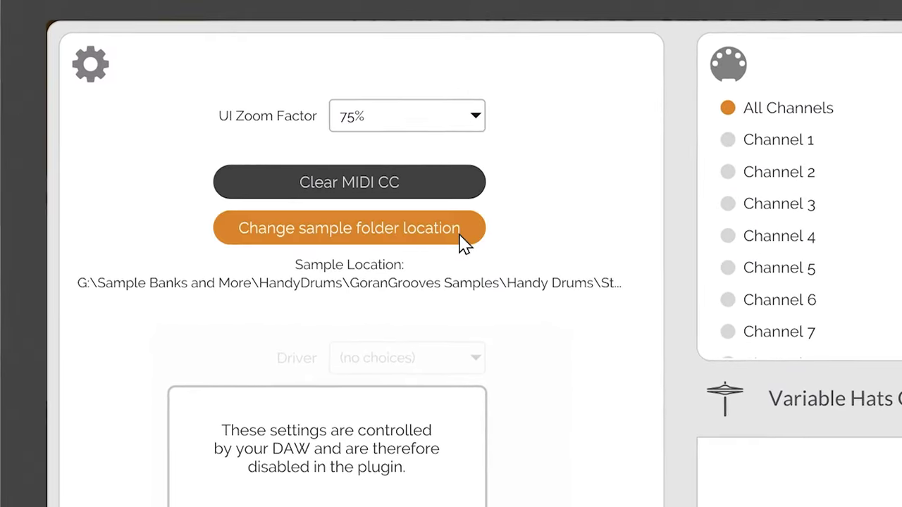
pyautogui.click(463, 240)
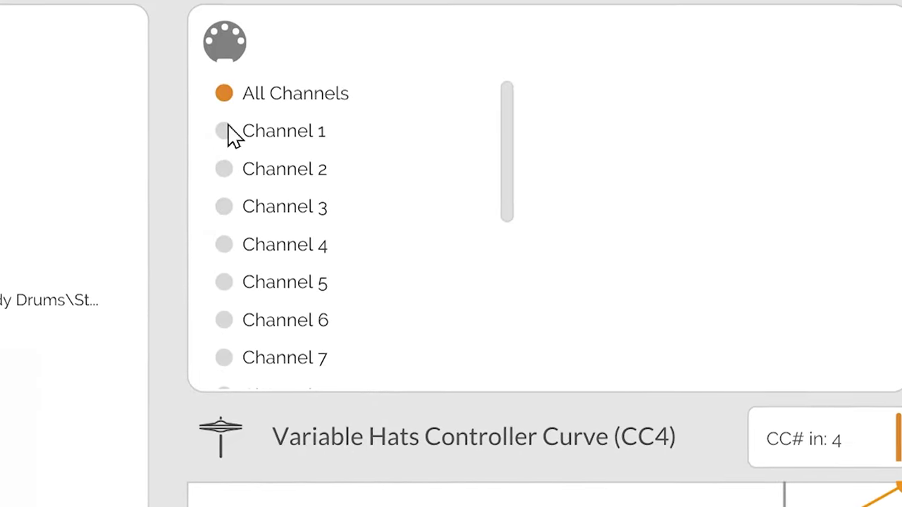
pyautogui.click(632, 0)
pyautogui.click(632, 3)
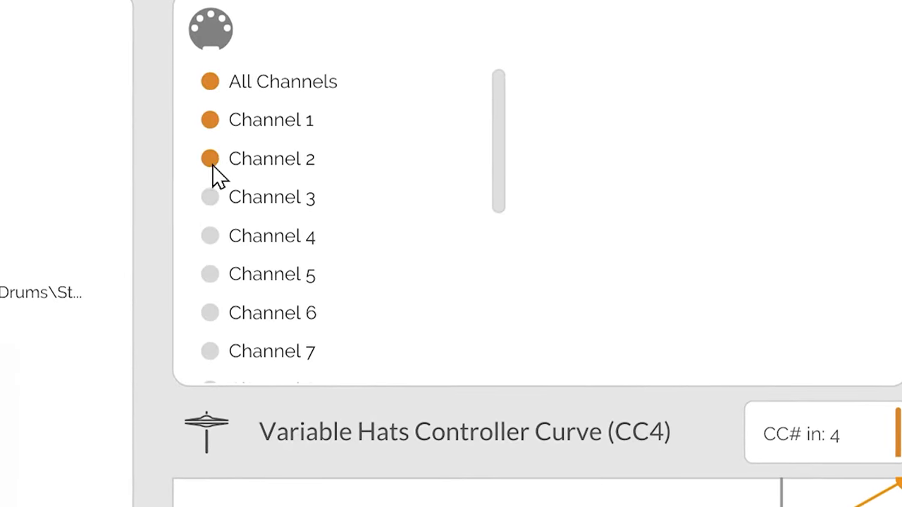
pyautogui.click(211, 162)
pyautogui.click(212, 121)
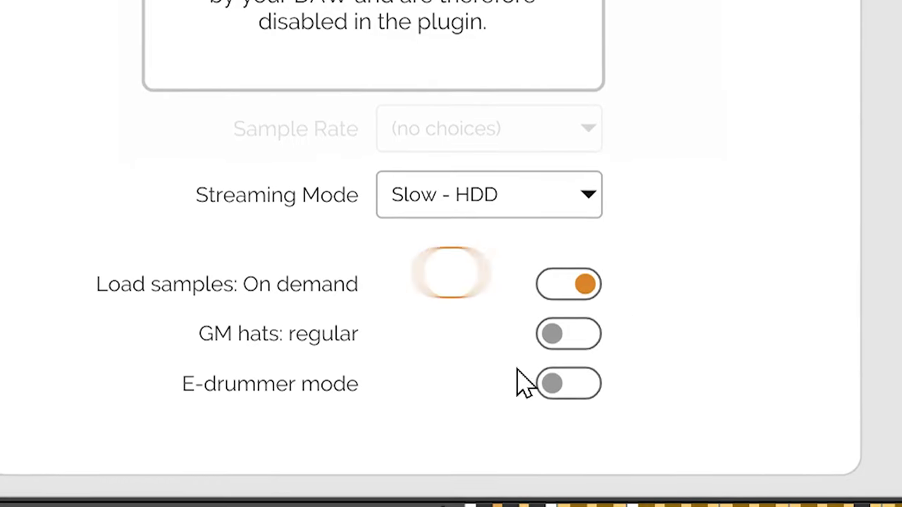
# Step: Try GM hats as variable with tip/edge at 85, then revert GM hats to regular
pyautogui.click(579, 337)
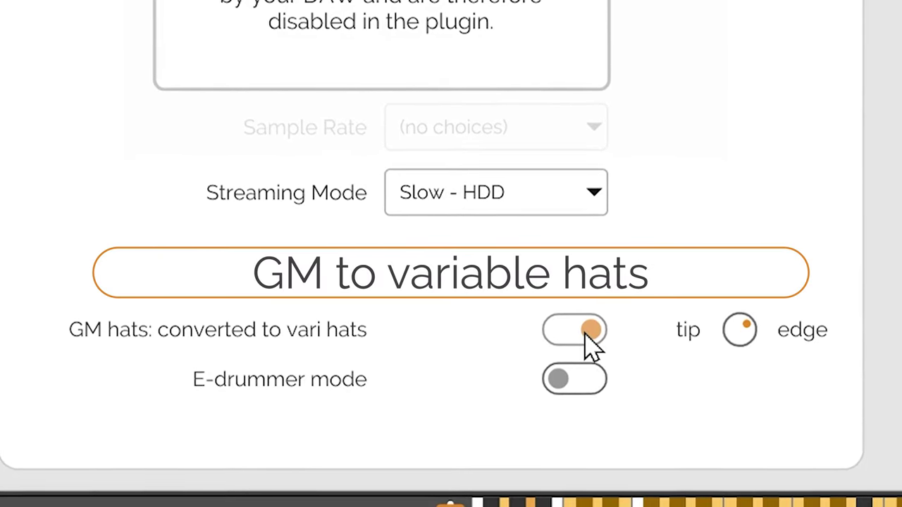
pyautogui.moveTo(736, 345); pyautogui.dragTo(763, 333)
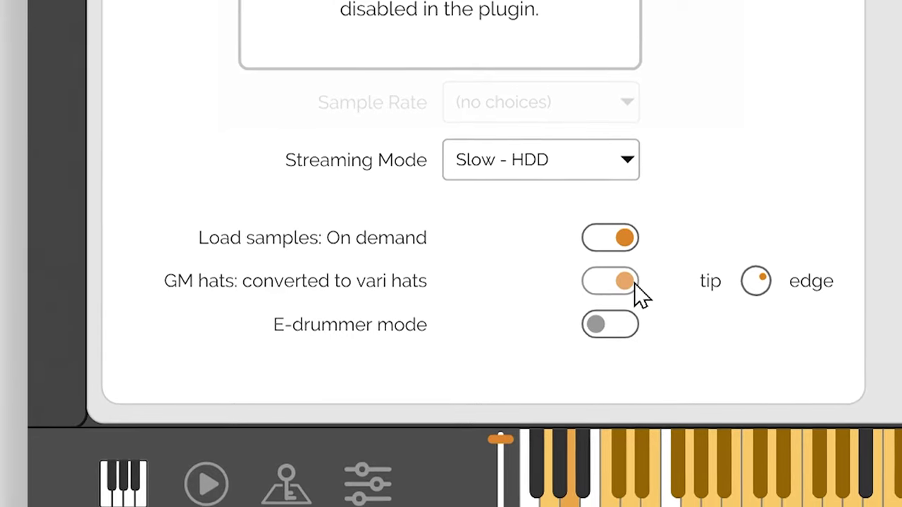
pyautogui.click(629, 292)
# Step: Enable E-drummer mode and leave the Vari hats pad on dual zone after trying single zone
pyautogui.click(625, 324)
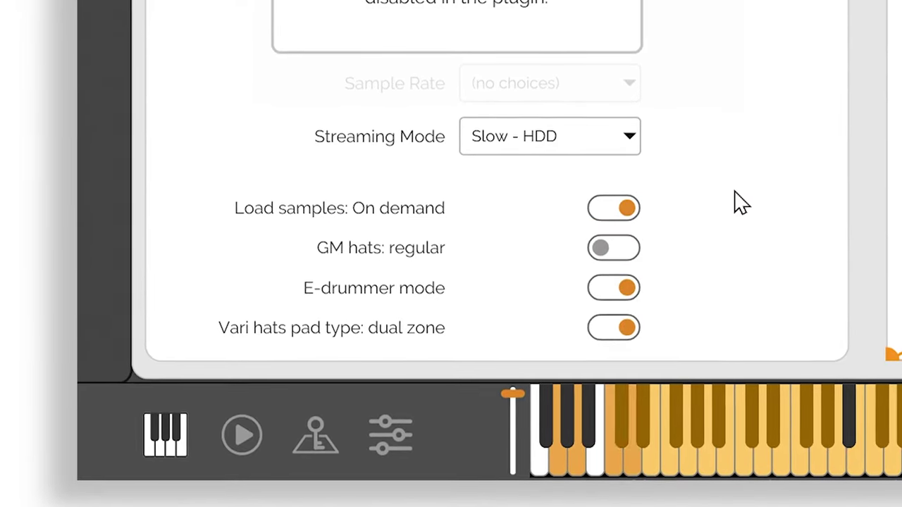
pyautogui.click(636, 324)
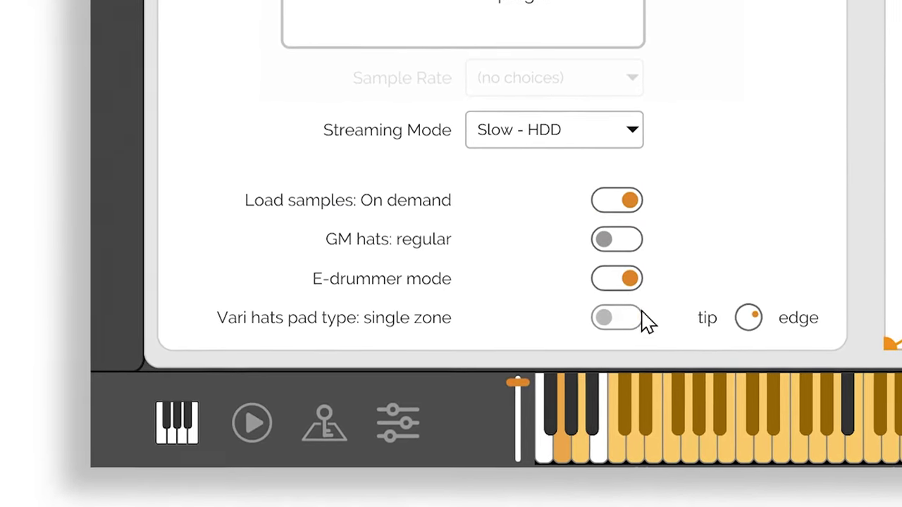
pyautogui.click(655, 312)
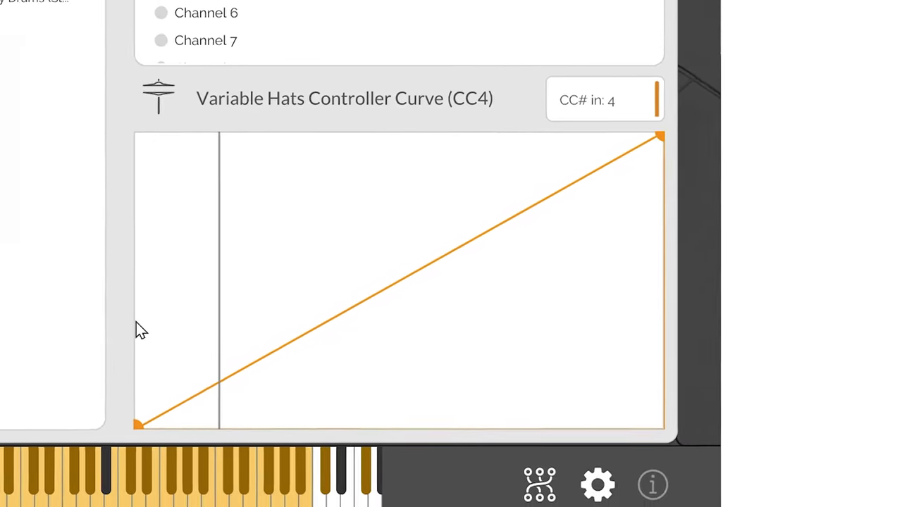
# Step: Add a top-edge point to the CC4 hats curve, hide the piano keyboard, and go back to the mixer
pyautogui.click(466, 151)
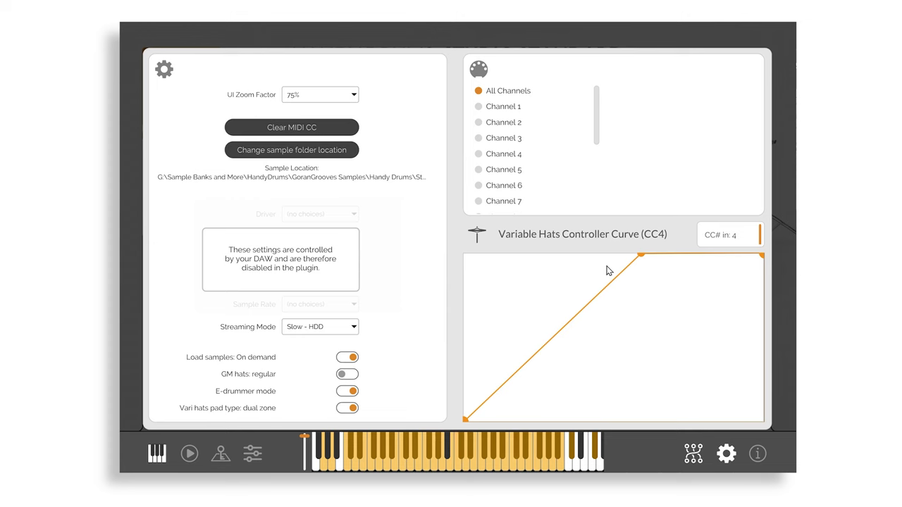
pyautogui.click(156, 454)
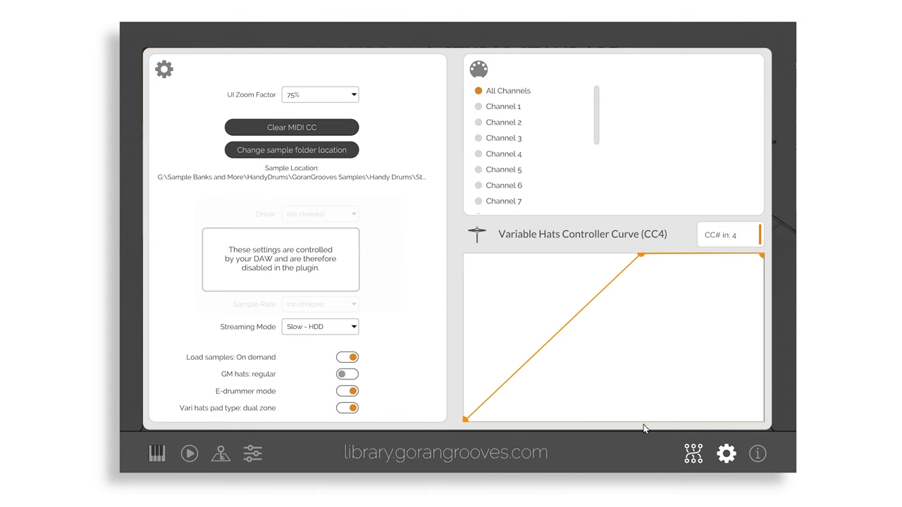
pyautogui.click(695, 458)
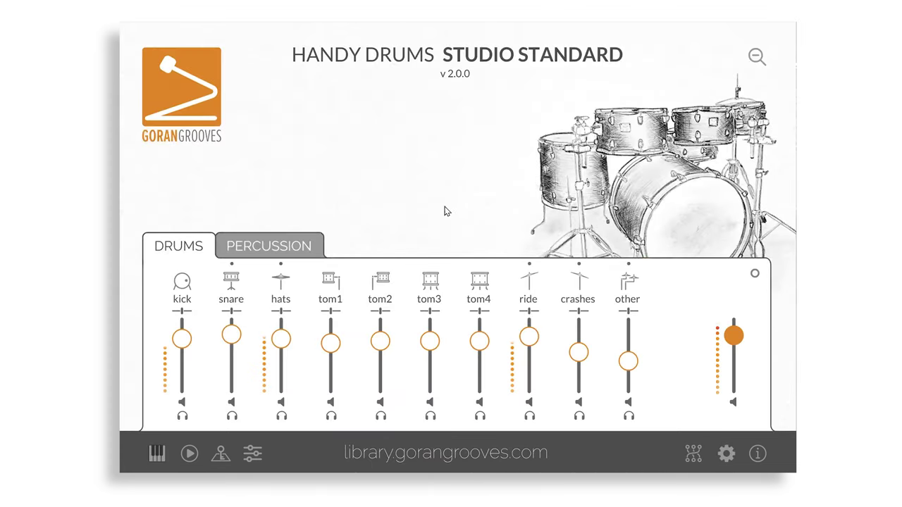